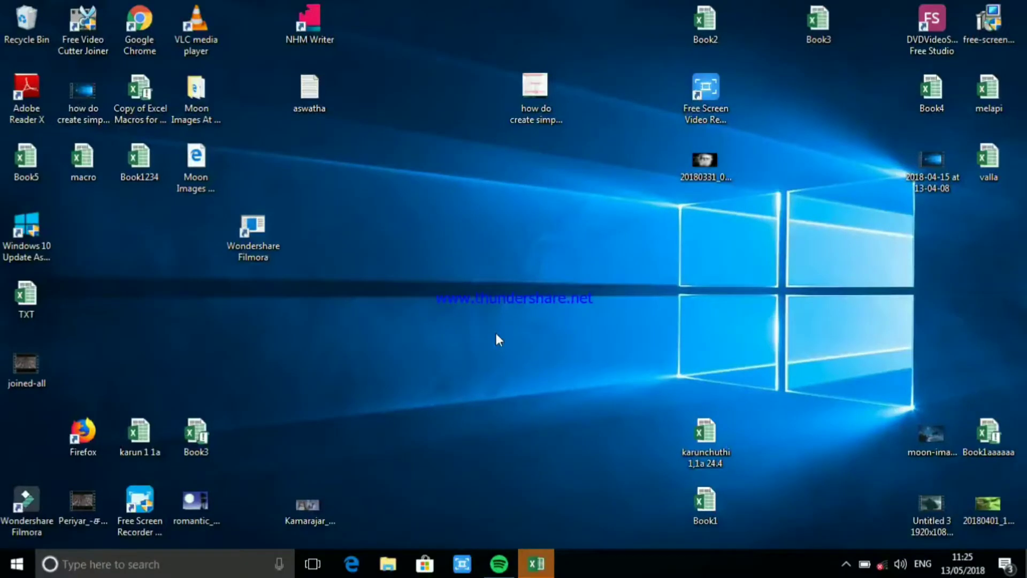
- Bring up the already open TXT.xlsx workbook from the taskbar, triggering the reopen prompt
{"action": "left_click", "coordinate": [536, 565]}
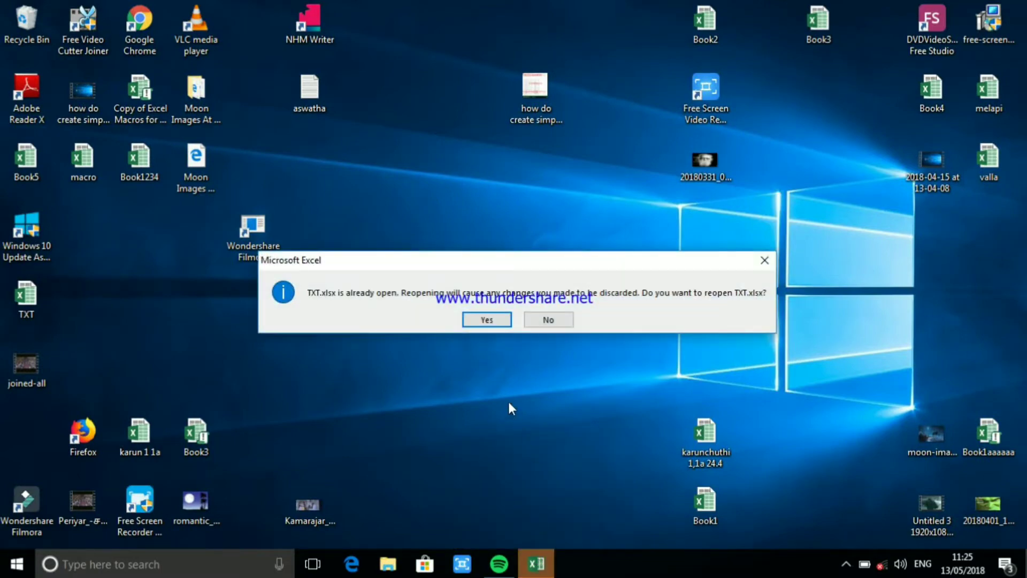
- Reopen TXT.xlsx and select the hyphenated Tamil entries in F5:F20
{"action": "left_click", "coordinate": [487, 319]}
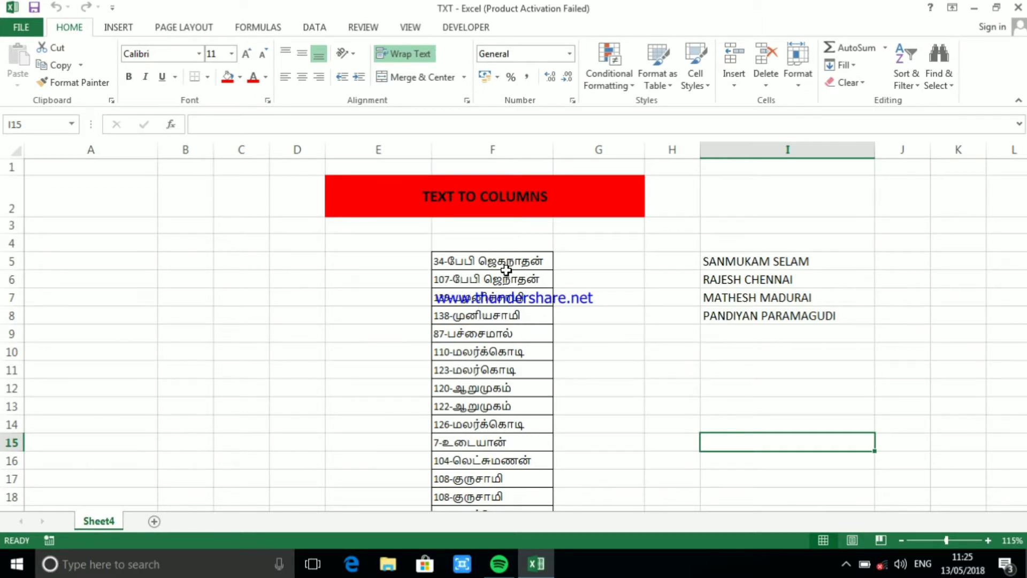
{"action": "left_click", "coordinate": [504, 149]}
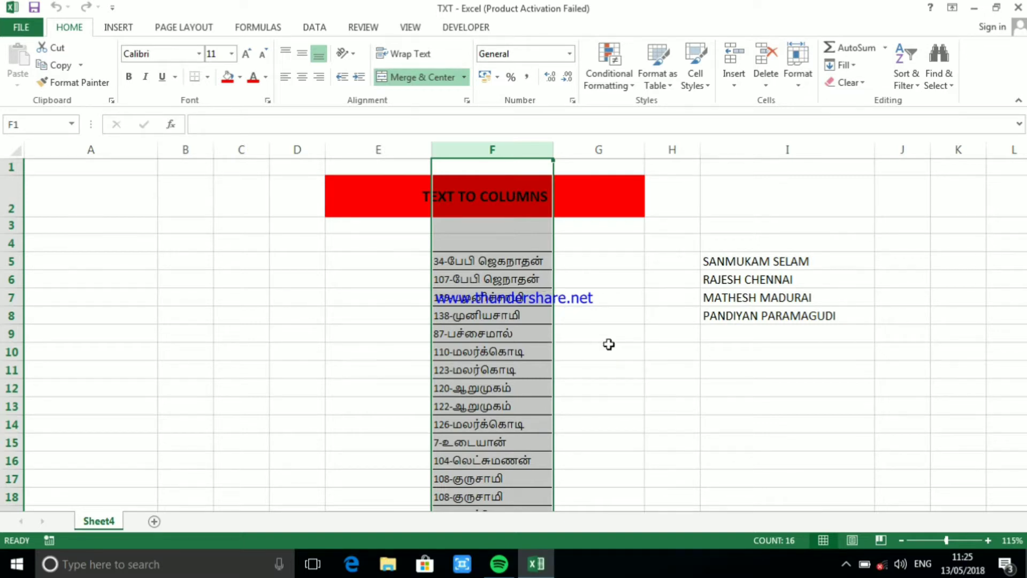
{"action": "left_click", "coordinate": [609, 344]}
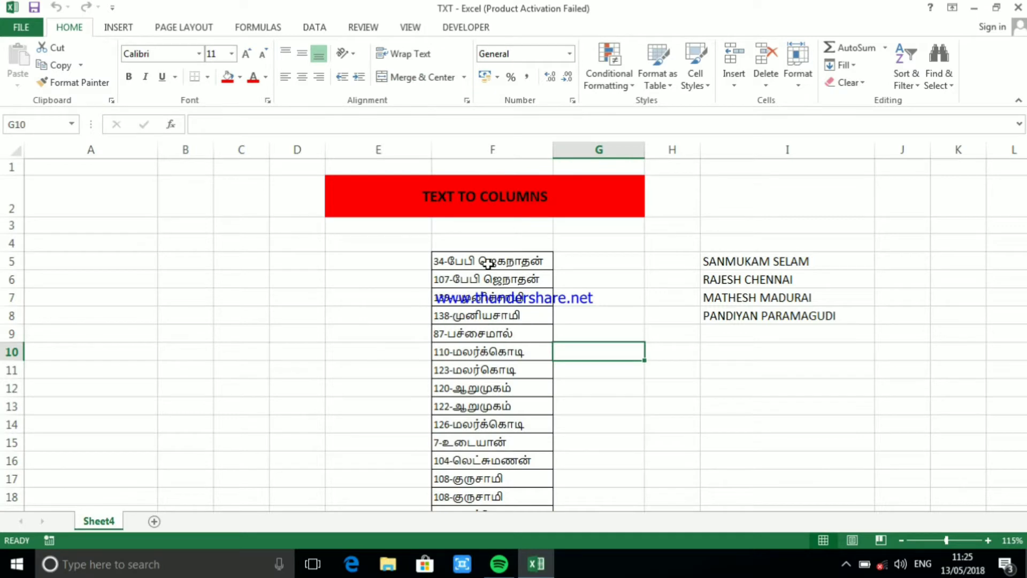
{"action": "mouse_move", "coordinate": [488, 263]}
{"action": "left_mouse_down"}
{"action": "mouse_move", "coordinate": [489, 490]}
{"action": "mouse_move", "coordinate": [491, 477]}
{"action": "left_mouse_up"}
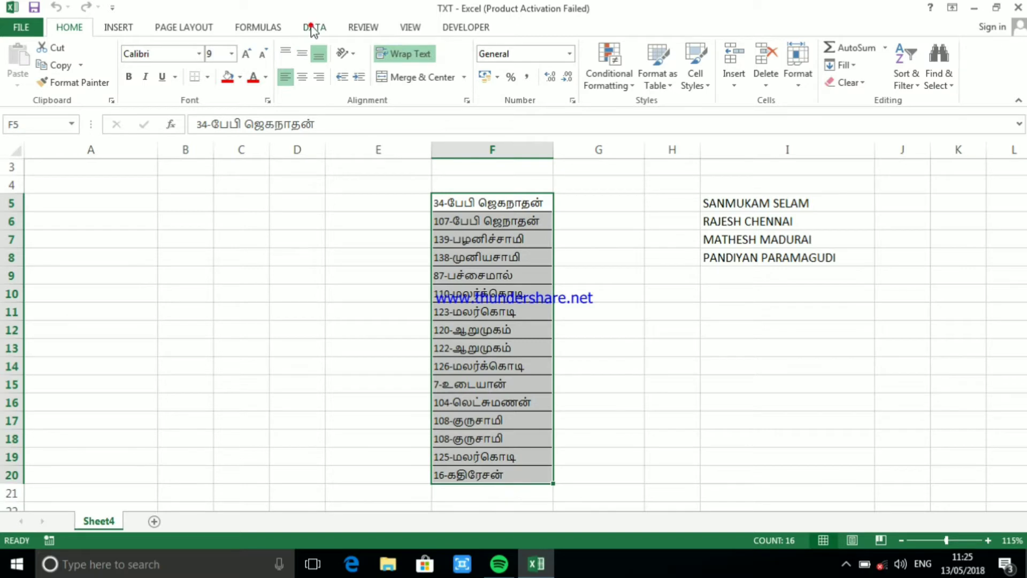
- Split F5:F20 with Text to Columns using a hyphen delimiter, putting the Tamil names in column G
{"action": "left_click", "coordinate": [314, 28]}
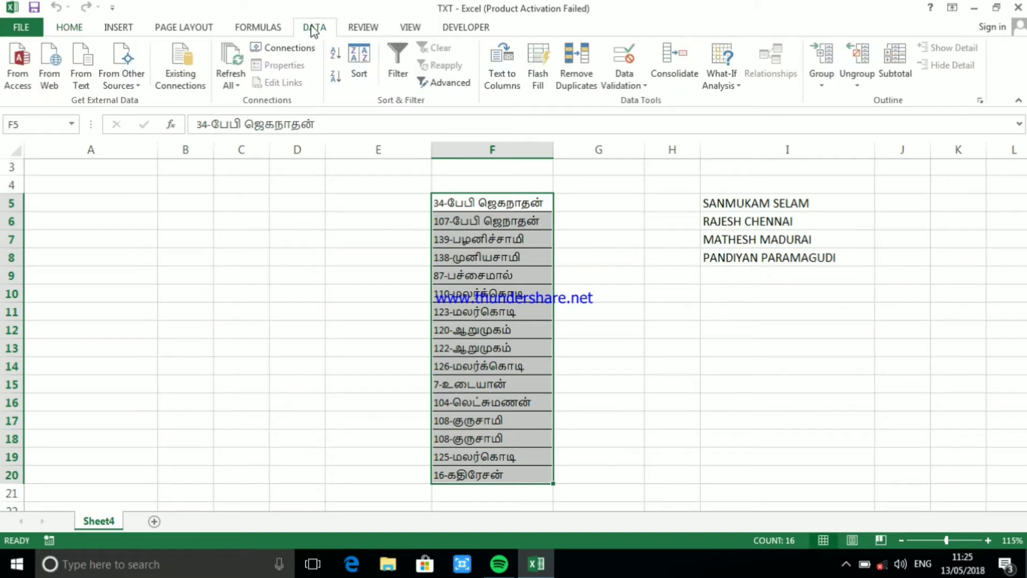
{"action": "left_click", "coordinate": [498, 75]}
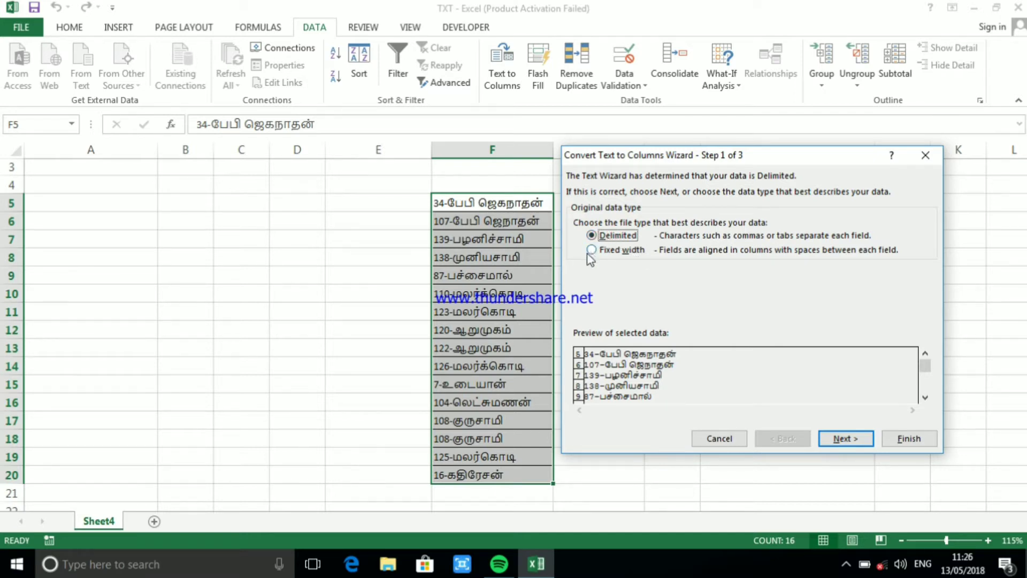
{"action": "left_click", "coordinate": [844, 439]}
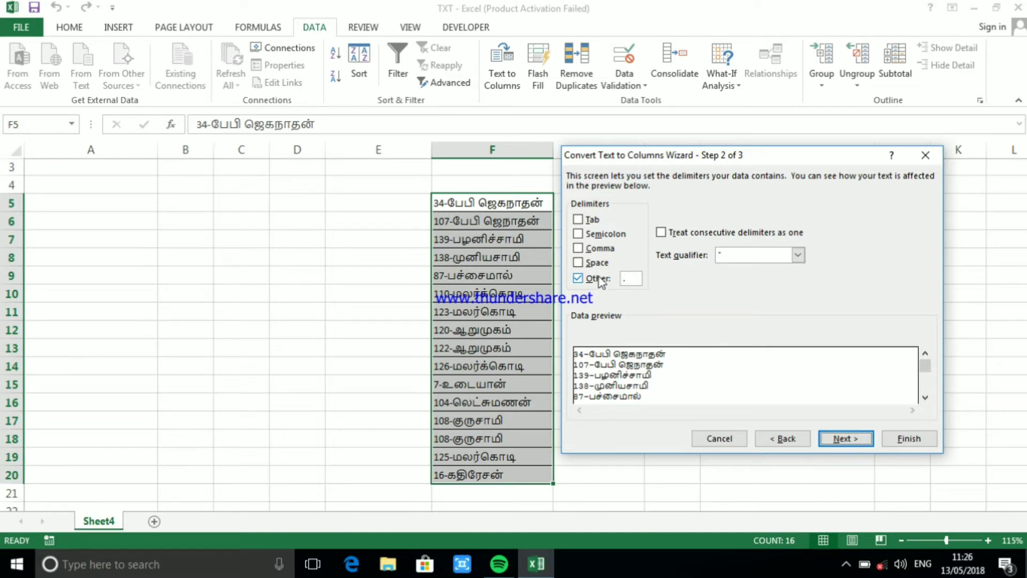
{"action": "left_click", "coordinate": [608, 281]}
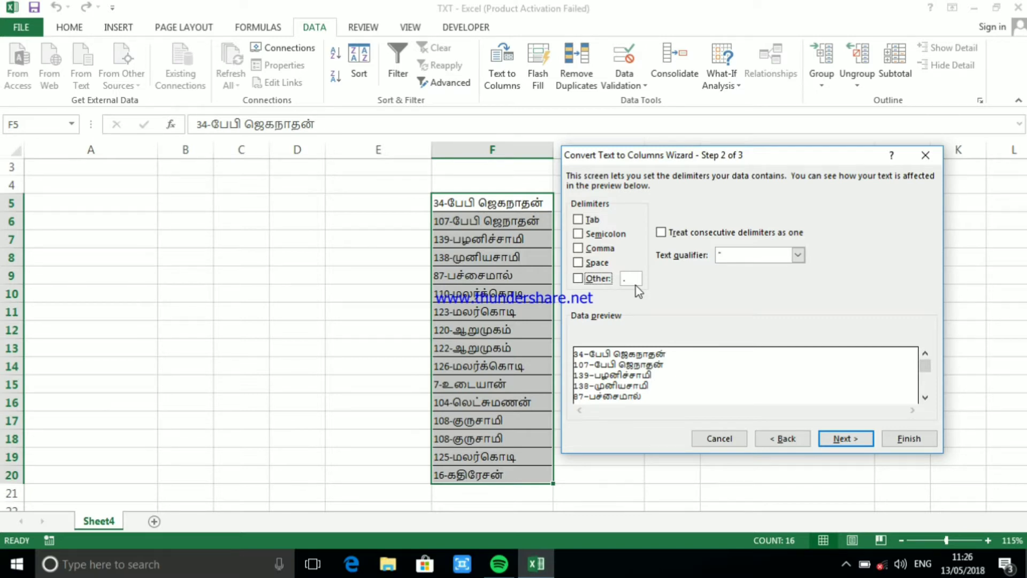
{"action": "left_click", "coordinate": [628, 278]}
{"action": "type", "text": "-"}
{"action": "type", "text": "-"}
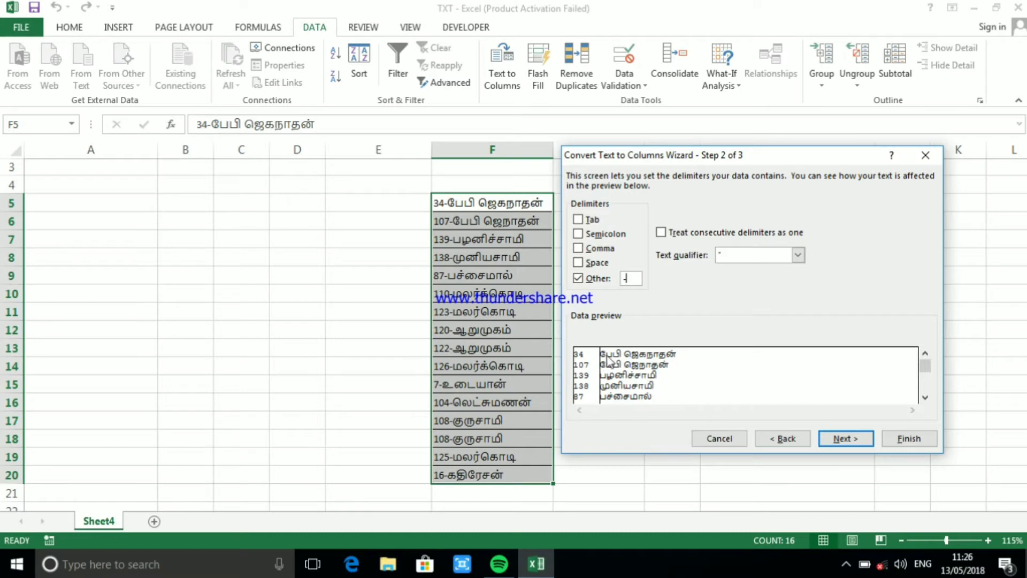
{"action": "left_click", "coordinate": [910, 441]}
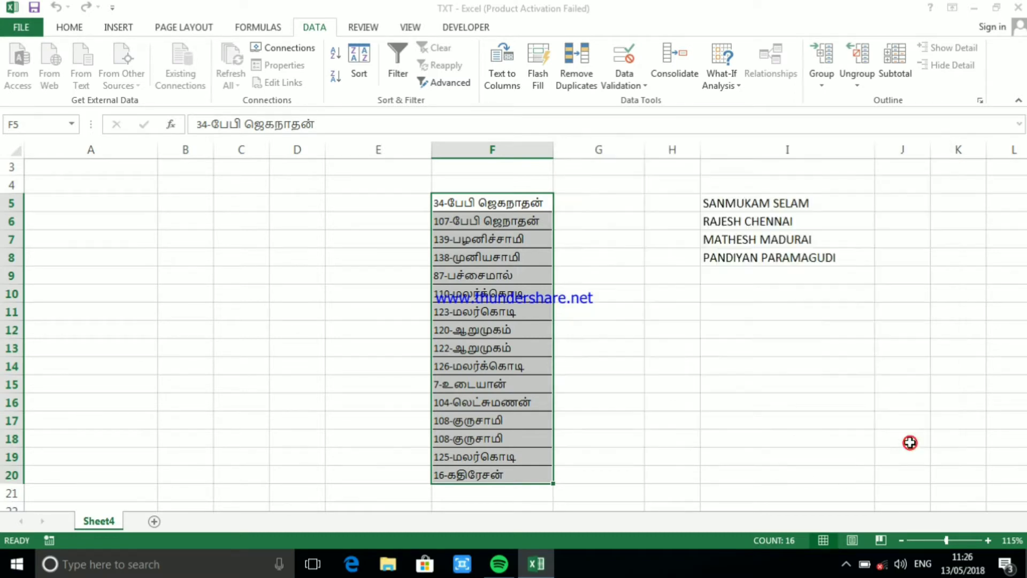
- Check the split name in G12, then select the name-and-city list I5:I8
{"action": "left_click", "coordinate": [642, 333]}
{"action": "scroll", "coordinate": [593, 330], "scroll_direction": "up", "scroll_amount": 1}
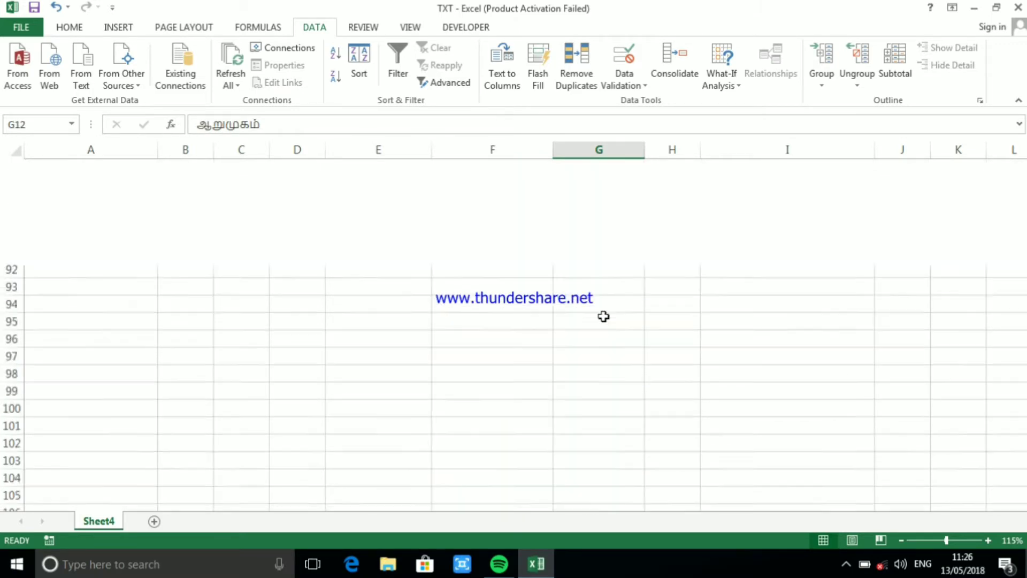
{"action": "scroll", "coordinate": [601, 317], "scroll_direction": "down", "scroll_amount": 20}
{"action": "scroll", "coordinate": [604, 314], "scroll_direction": "up", "scroll_amount": 20}
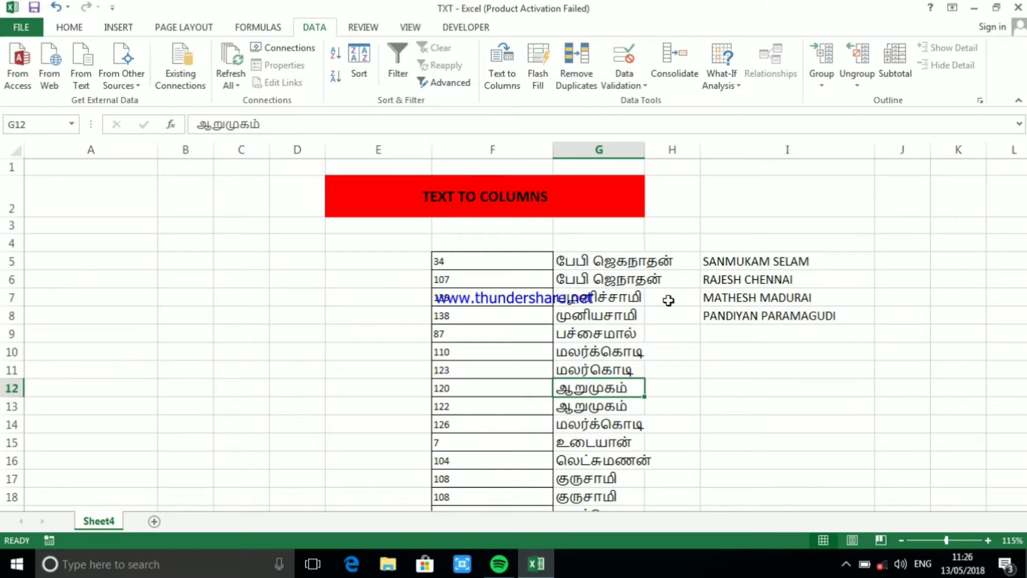
{"action": "left_click_drag", "start_coordinate": [741, 268], "coordinate": [747, 323]}
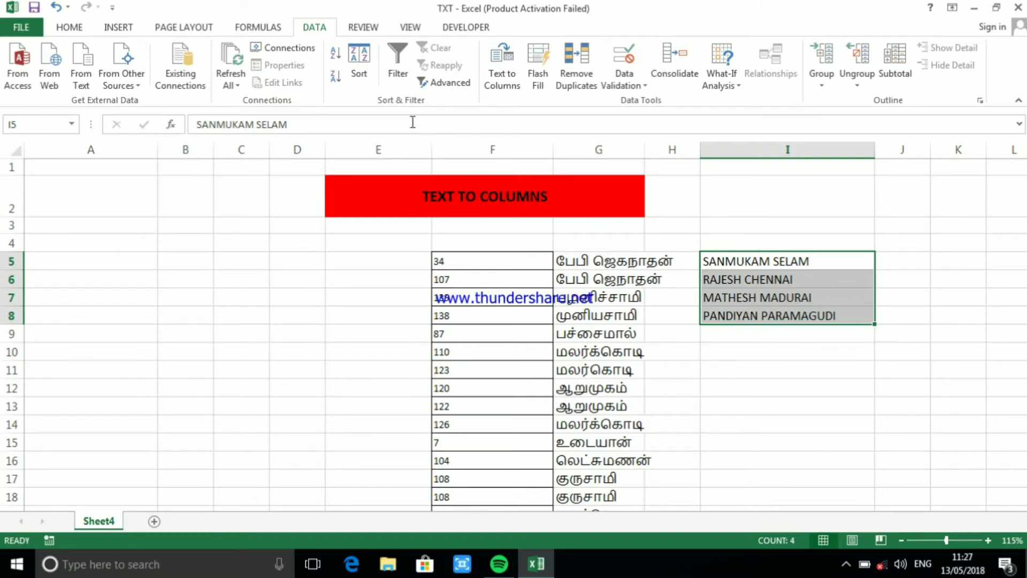
{"action": "left_click", "coordinate": [501, 69]}
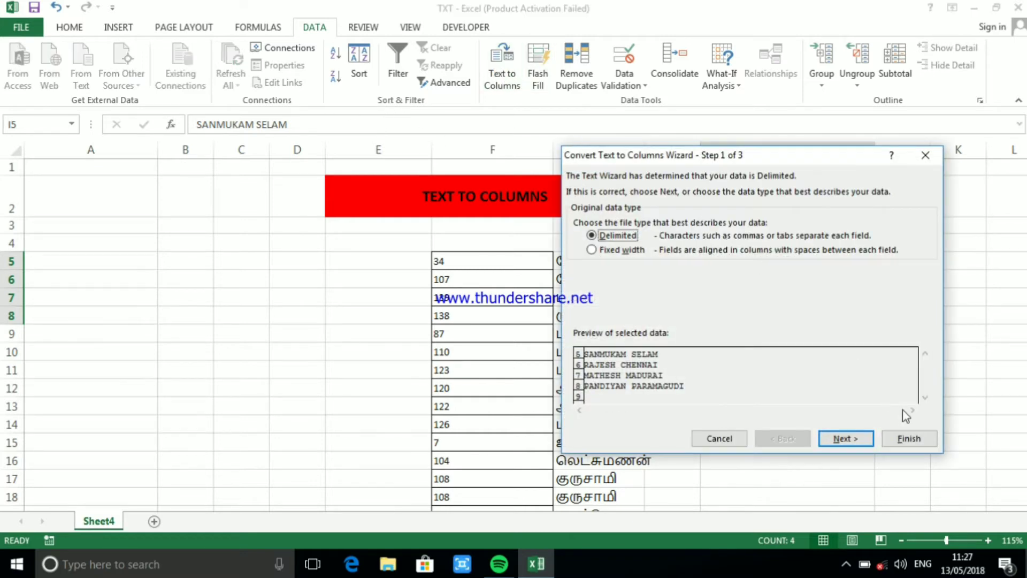
{"action": "left_click", "coordinate": [925, 156]}
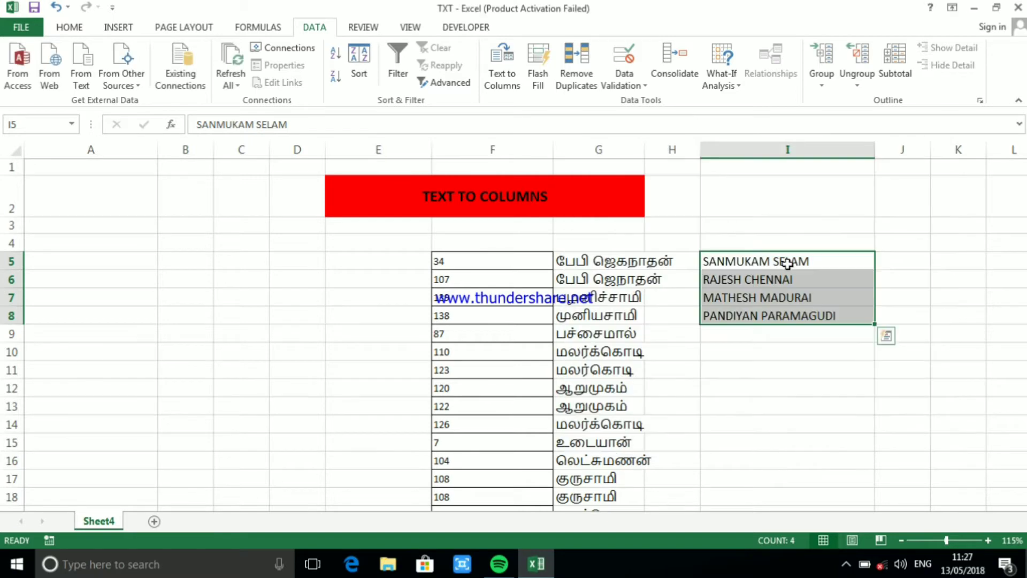
{"action": "left_click", "coordinate": [500, 79]}
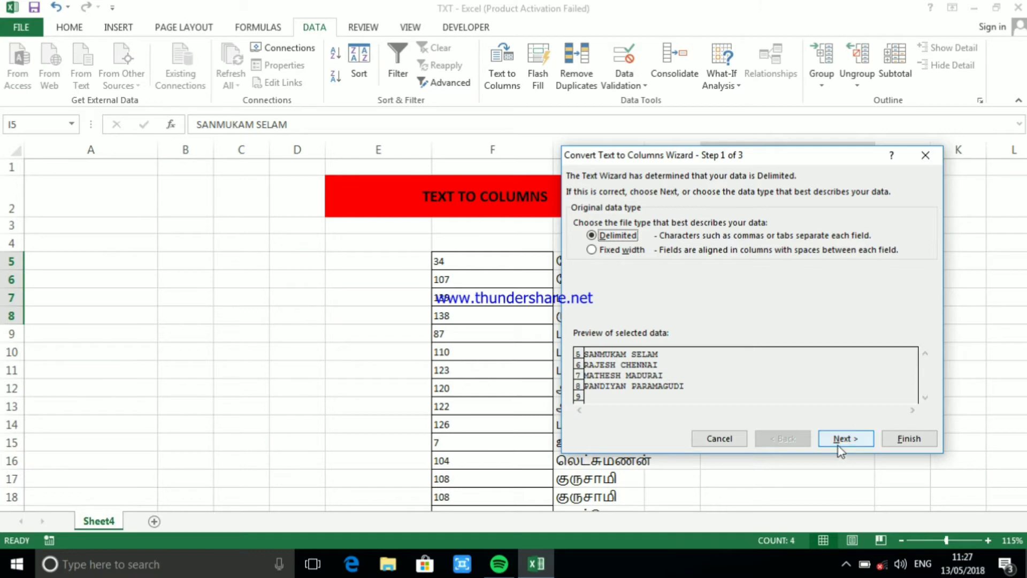
{"action": "left_click", "coordinate": [843, 439]}
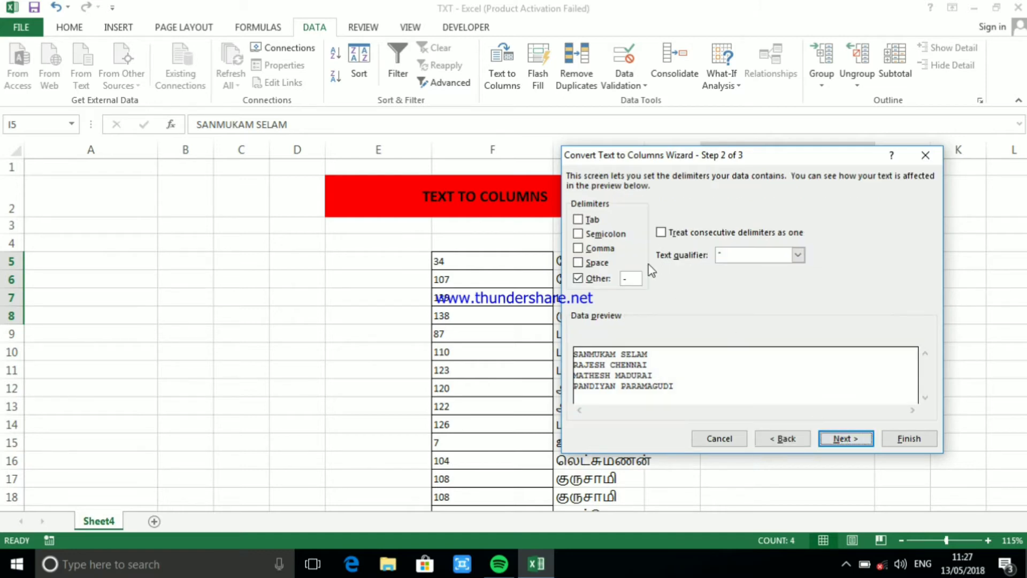
{"action": "left_click", "coordinate": [596, 280]}
{"action": "left_click", "coordinate": [926, 155]}
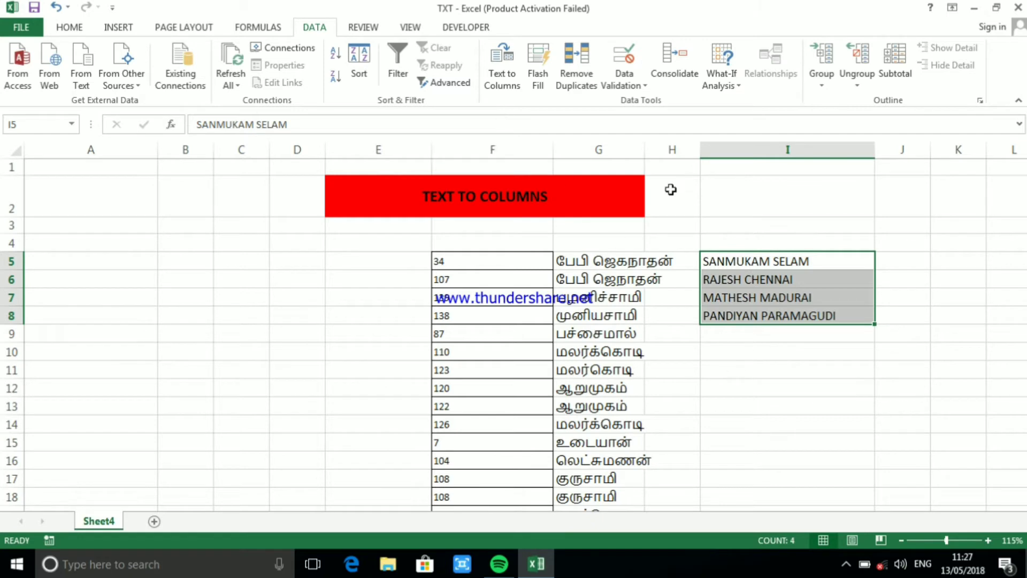
- Split I5:I8 on spaces so SELAM, CHENNAI, MADURAI and PARAMAGUDI move into column J
{"action": "left_click", "coordinate": [507, 87]}
{"action": "left_click", "coordinate": [507, 86]}
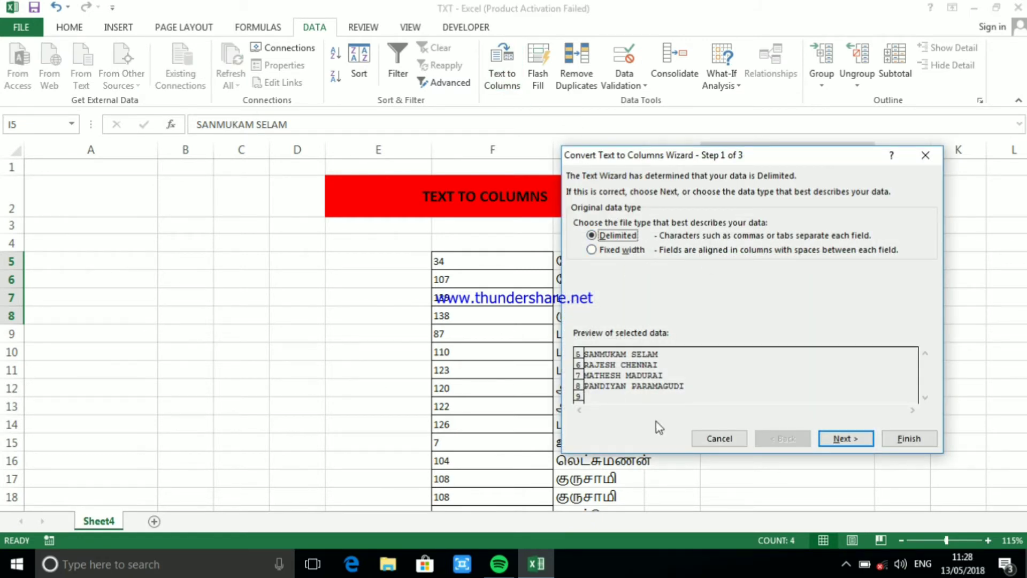
{"action": "left_click", "coordinate": [843, 438]}
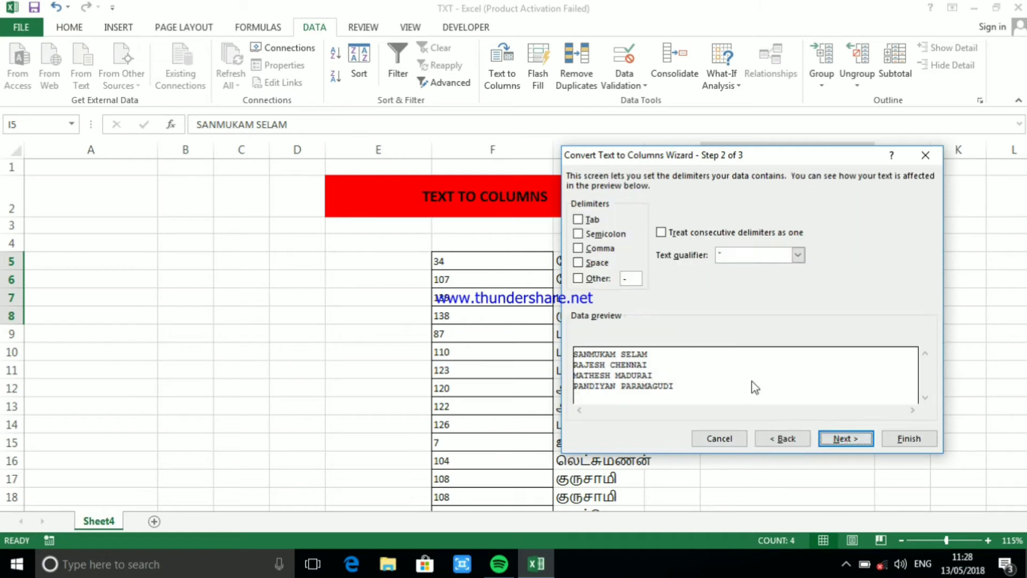
{"action": "left_click", "coordinate": [602, 264]}
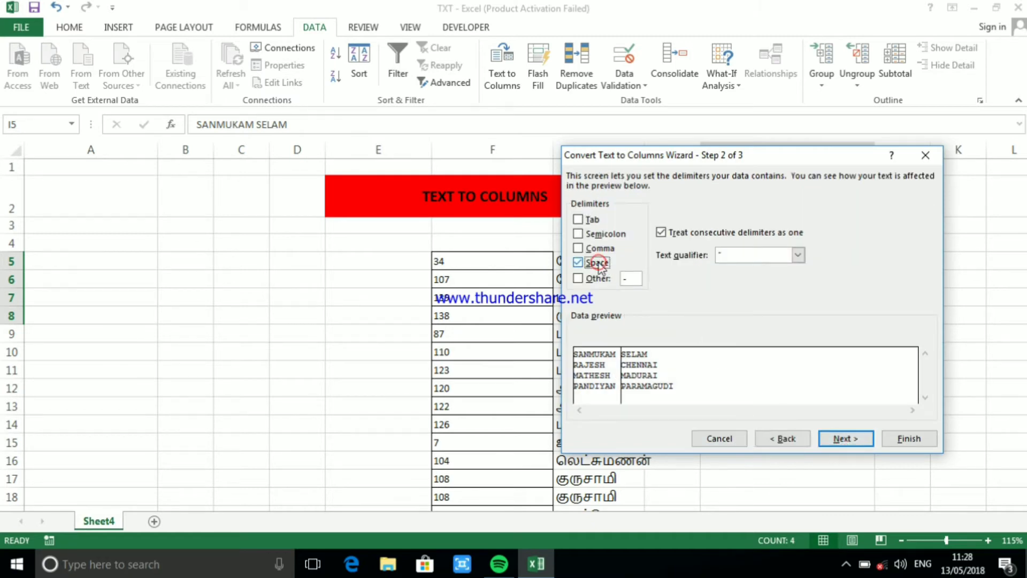
{"action": "left_click", "coordinate": [637, 284]}
{"action": "left_click", "coordinate": [577, 278]}
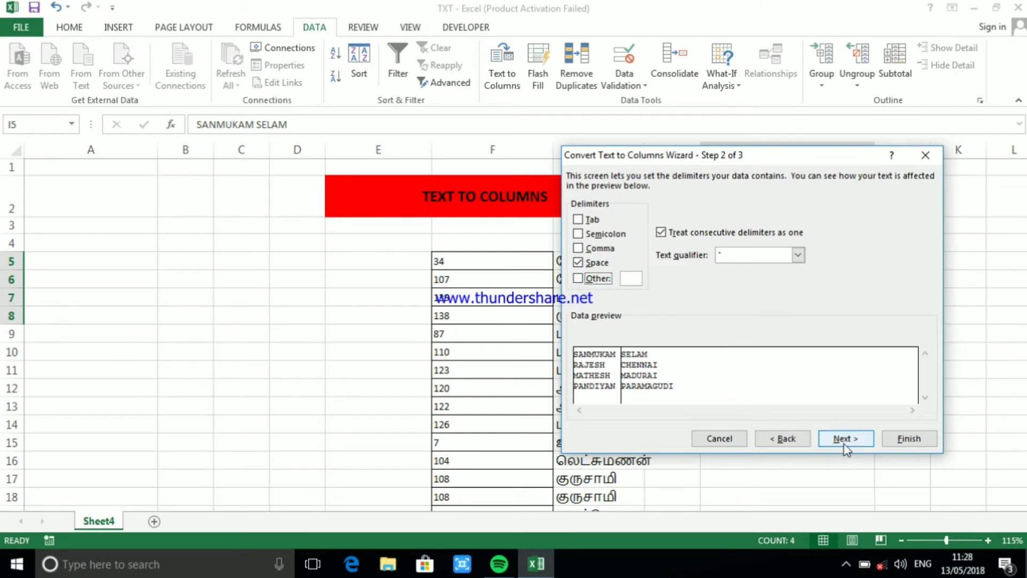
{"action": "left_click", "coordinate": [905, 443]}
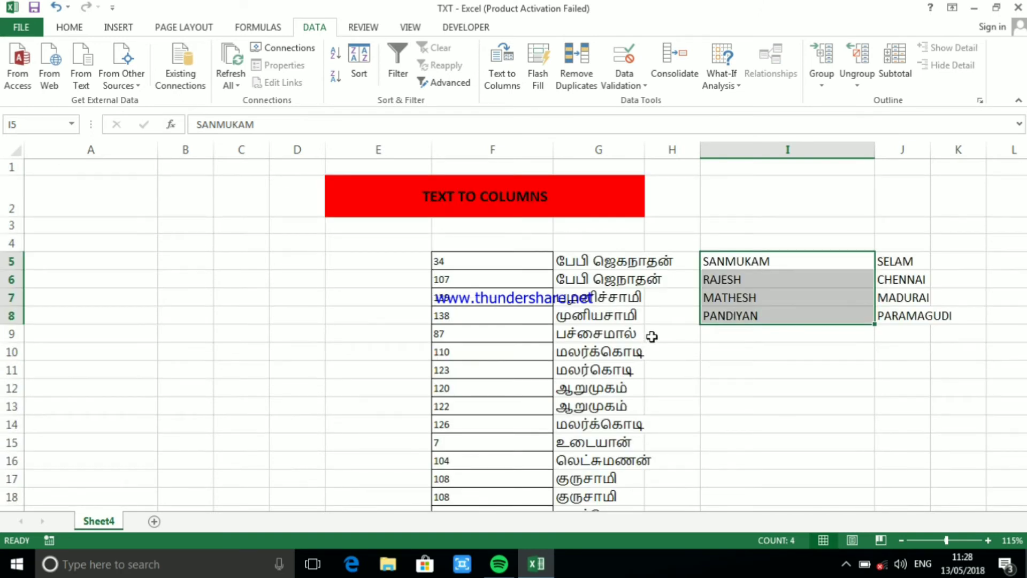
- Try Flash Fill on the split data, then dismiss it
{"action": "left_click", "coordinate": [538, 65]}
{"action": "key", "text": "Escape"}
{"action": "scroll", "coordinate": [600, 393], "scroll_direction": "down", "scroll_amount": 20}
{"action": "scroll", "coordinate": [605, 378], "scroll_direction": "up", "scroll_amount": 20}
{"action": "left_click", "coordinate": [512, 86]}
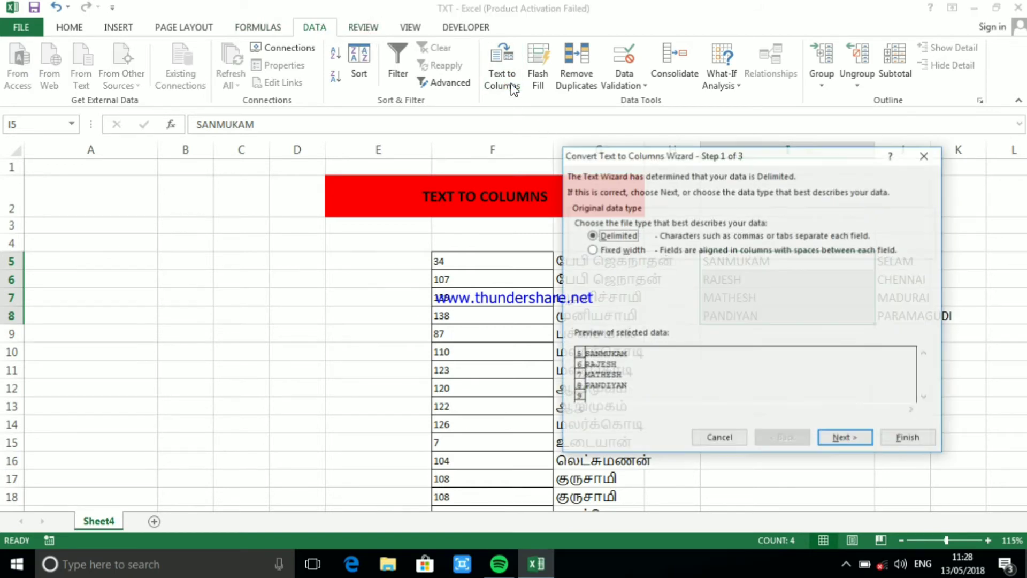
{"action": "left_click", "coordinate": [637, 255]}
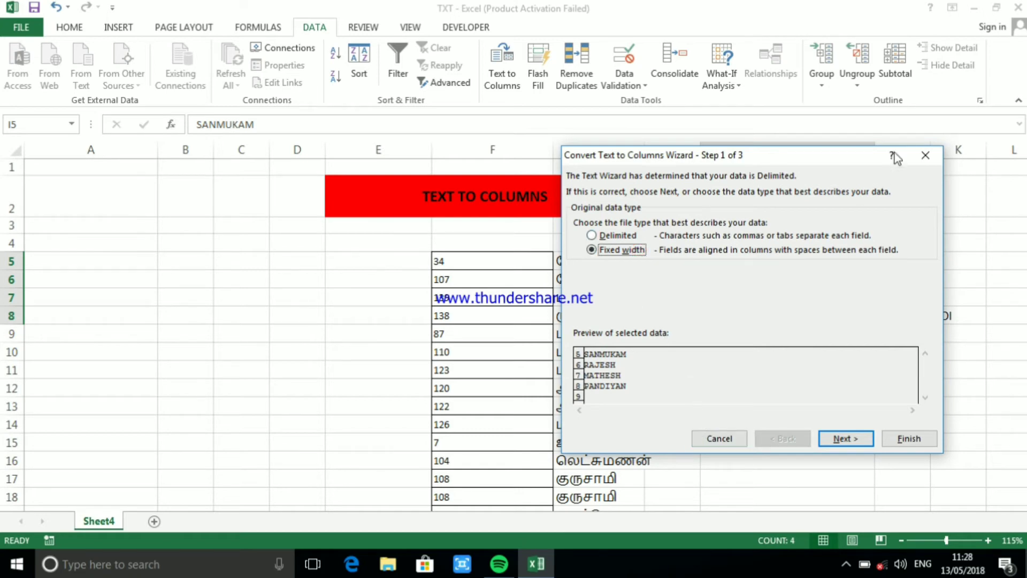
{"action": "left_click", "coordinate": [921, 155]}
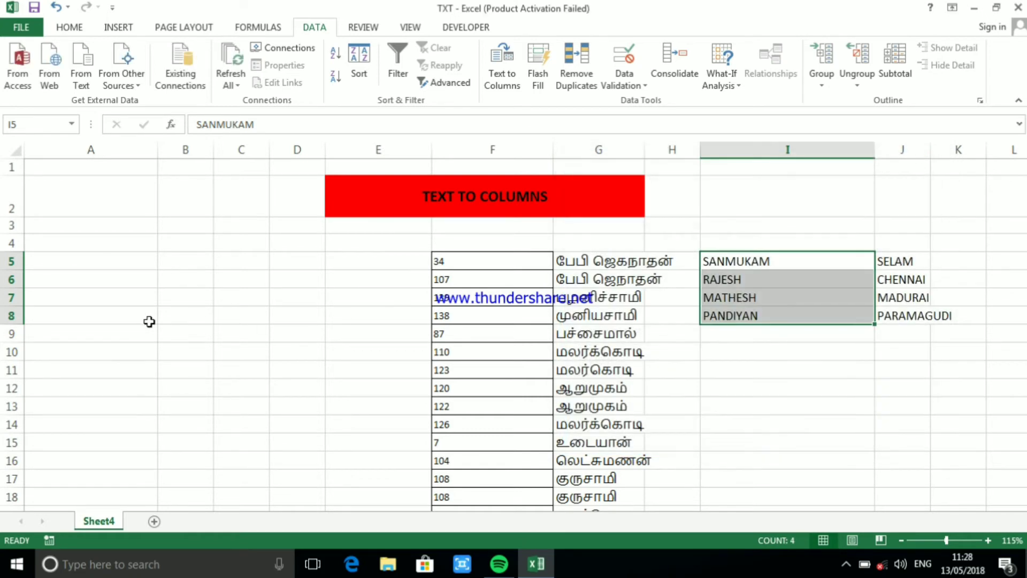
{"action": "left_click", "coordinate": [149, 319]}
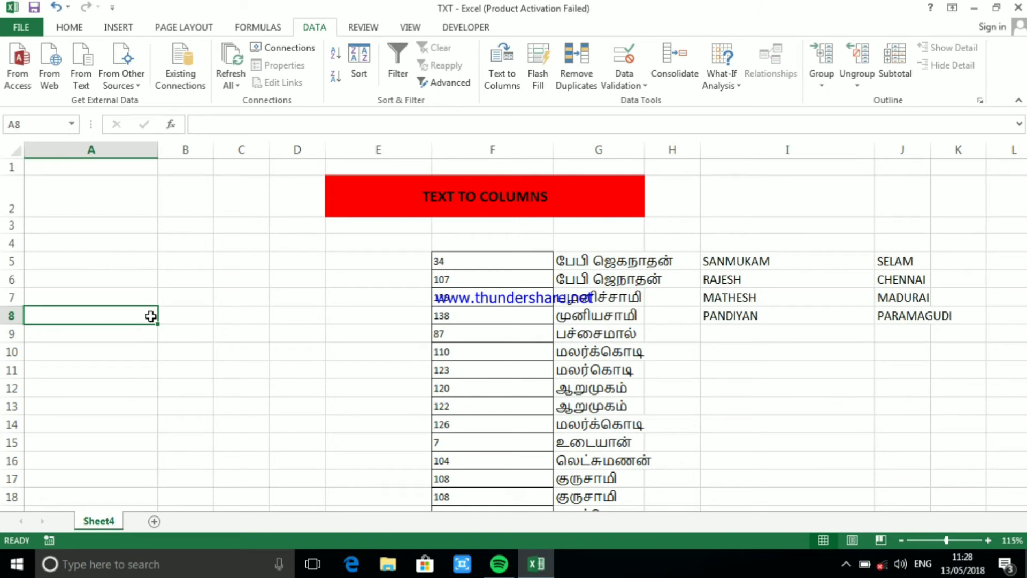
- Enter 1234 in A8 and move it down to A9
{"action": "type", "text": "12"}
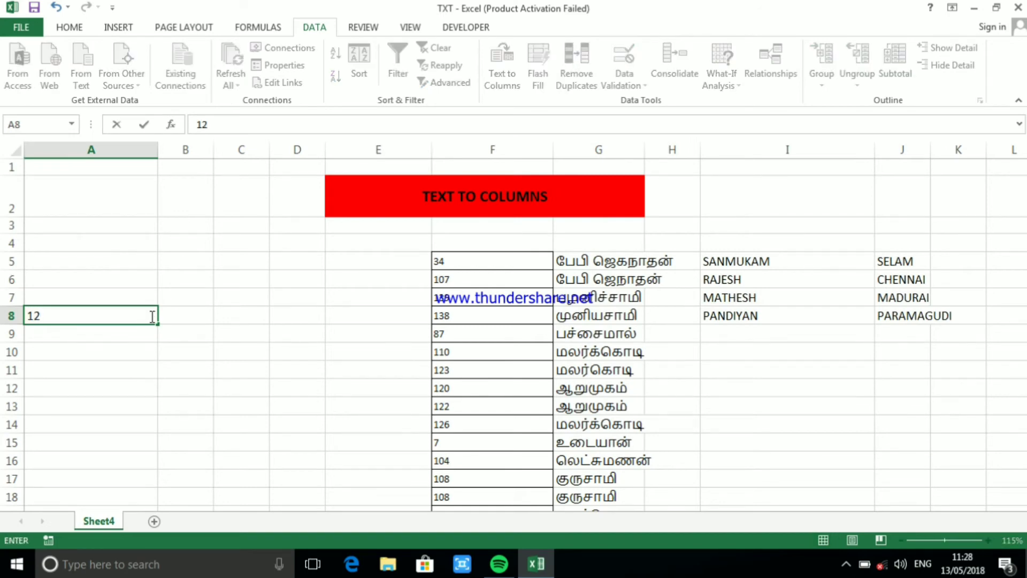
{"action": "type", "text": "34"}
{"action": "left_click", "coordinate": [215, 380]}
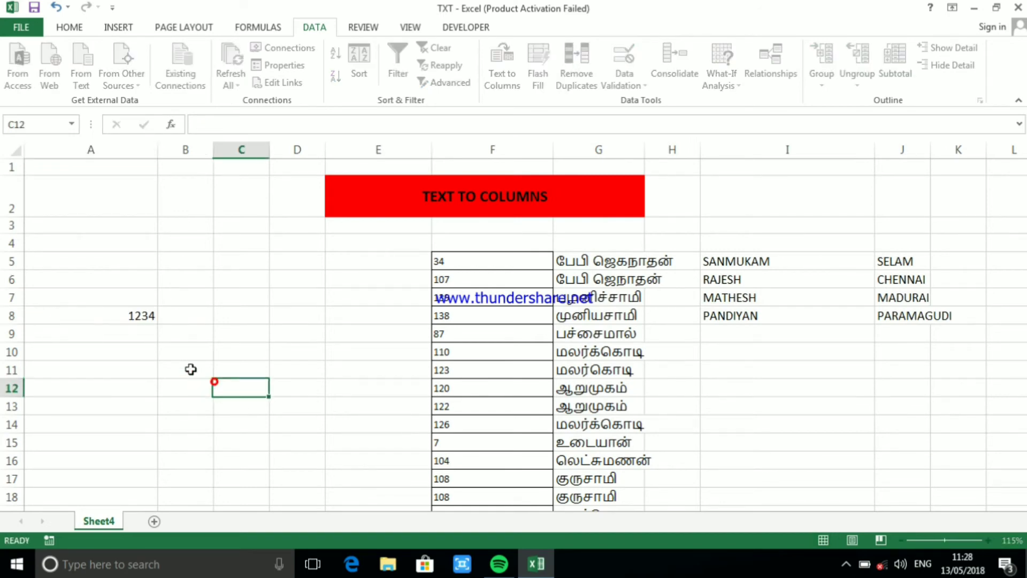
{"action": "left_click", "coordinate": [126, 315]}
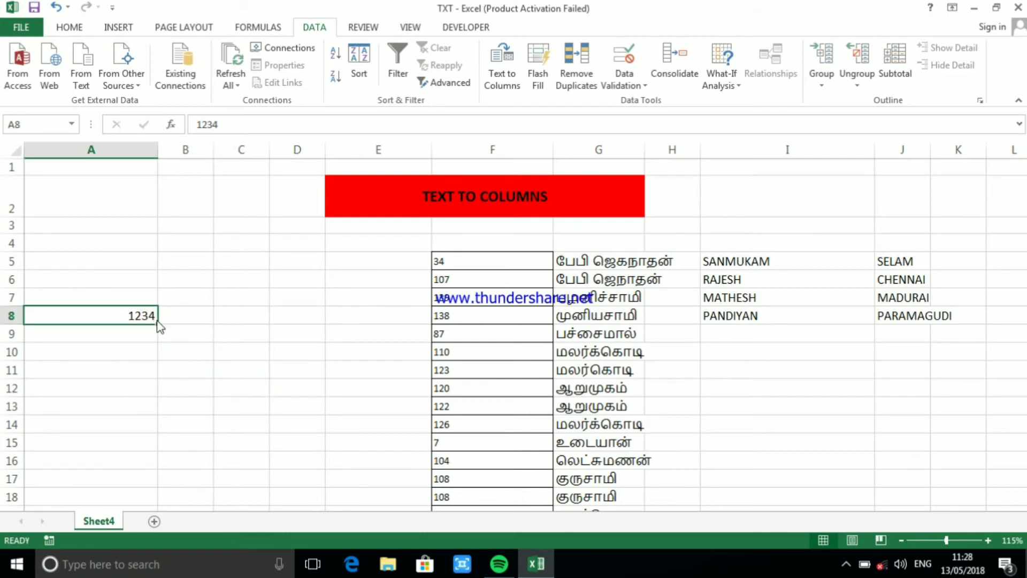
{"action": "mouse_move", "coordinate": [140, 324]}
{"action": "left_mouse_down"}
{"action": "mouse_move", "coordinate": [155, 332]}
{"action": "mouse_move", "coordinate": [156, 500]}
{"action": "left_mouse_up"}
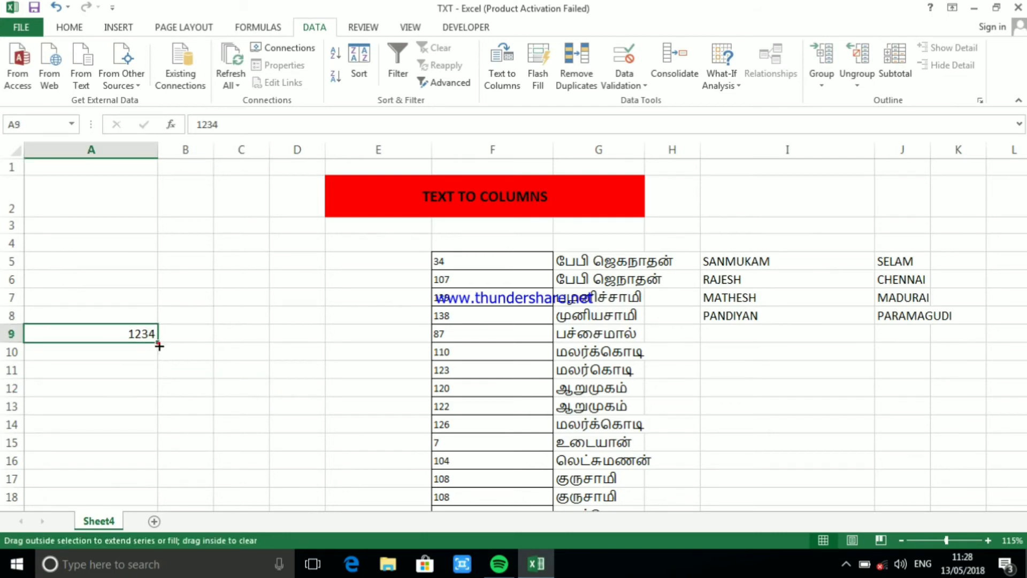
- Fill A9:A18 as the series 1234–1243 and select the range
{"action": "left_click", "coordinate": [189, 411]}
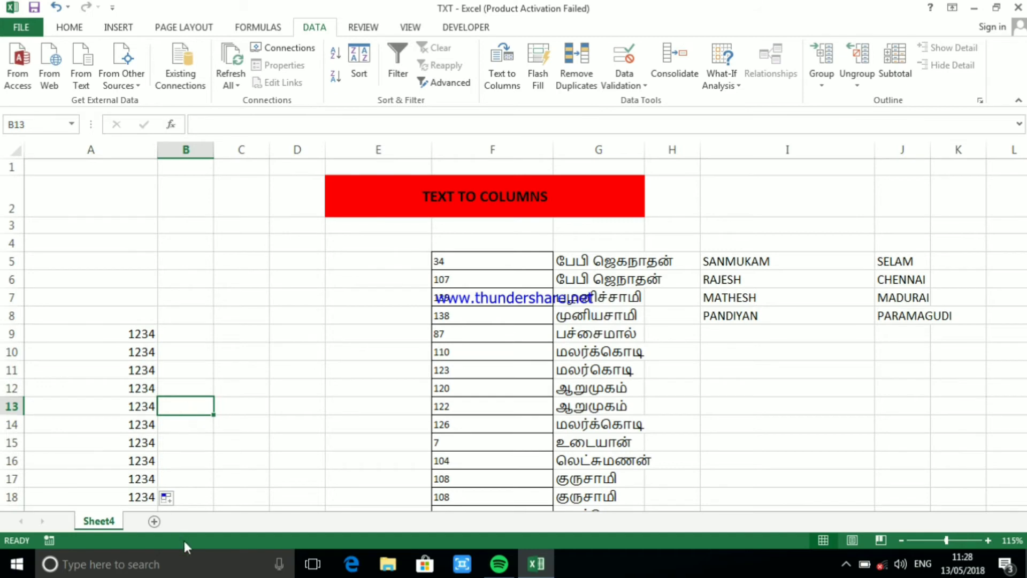
{"action": "left_click", "coordinate": [168, 498]}
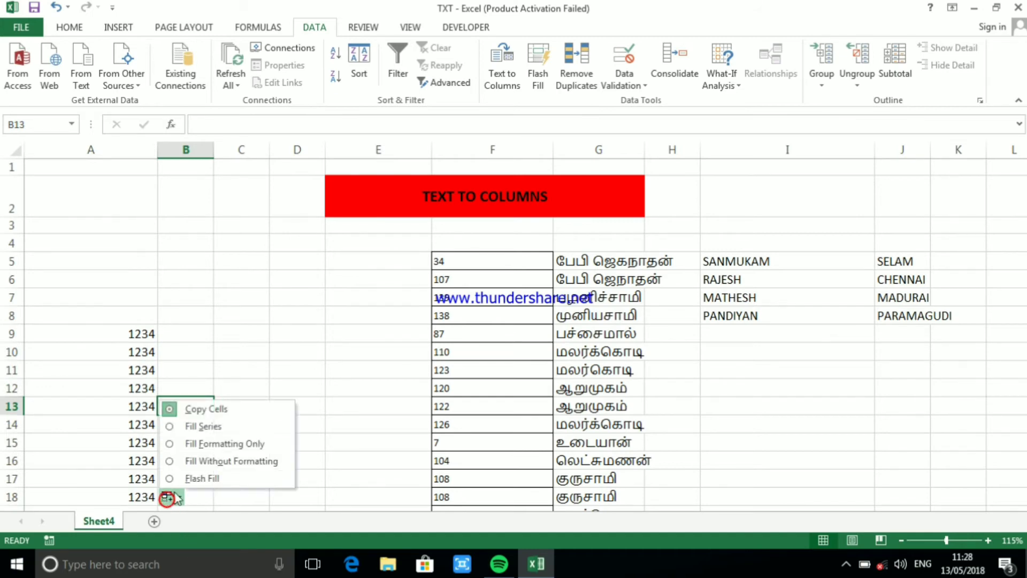
{"action": "left_click", "coordinate": [206, 426]}
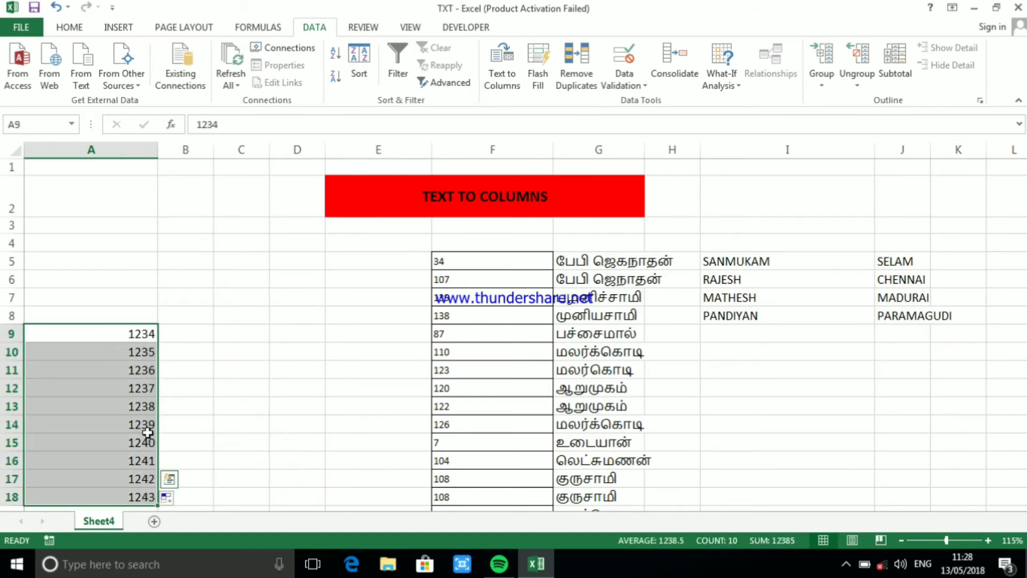
{"action": "left_click", "coordinate": [222, 404]}
{"action": "mouse_move", "coordinate": [140, 333]}
{"action": "left_mouse_down"}
{"action": "mouse_move", "coordinate": [124, 483]}
{"action": "mouse_move", "coordinate": [126, 373]}
{"action": "left_mouse_up"}
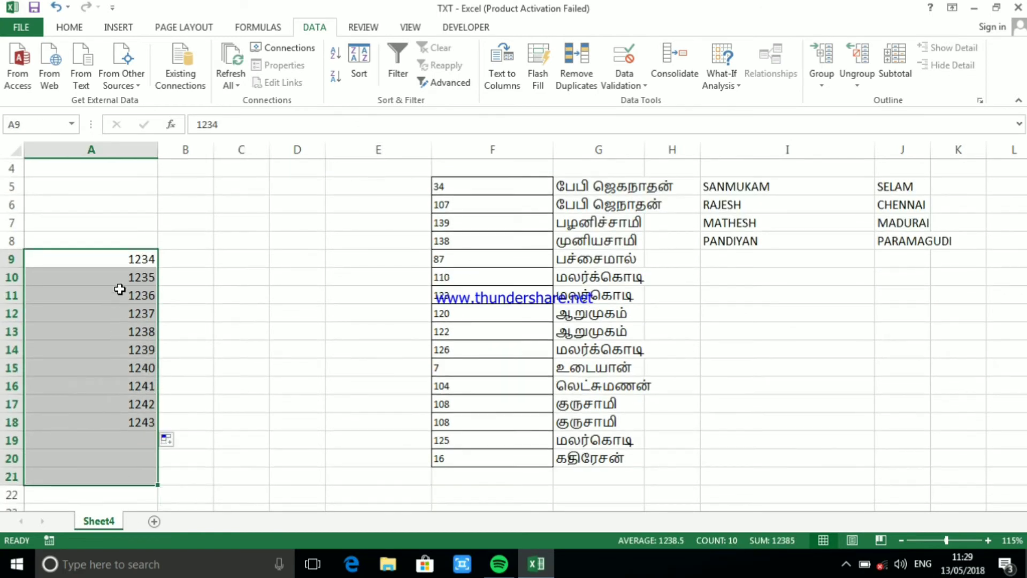
{"action": "left_click_drag", "start_coordinate": [121, 258], "coordinate": [108, 418]}
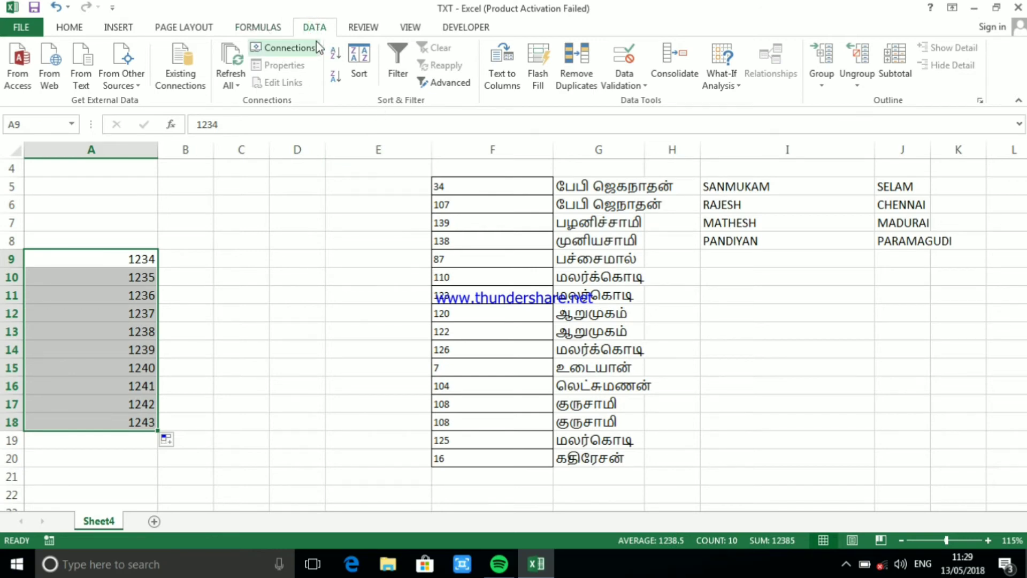
- Split A9:A18 by fixed width after digits 1, 2 and 3 into single digits across A–D
{"action": "left_click", "coordinate": [493, 79]}
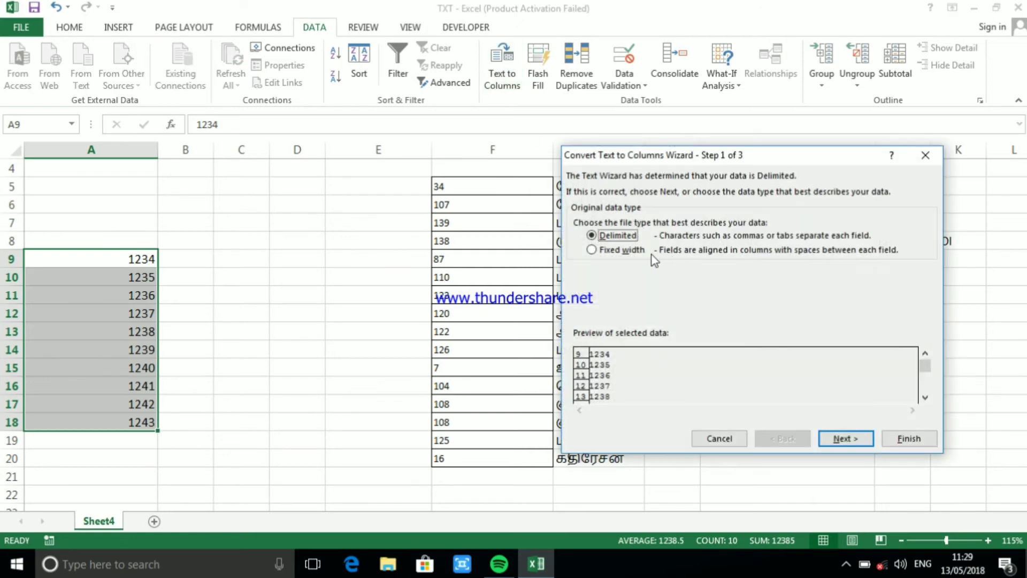
{"action": "left_click", "coordinate": [622, 250]}
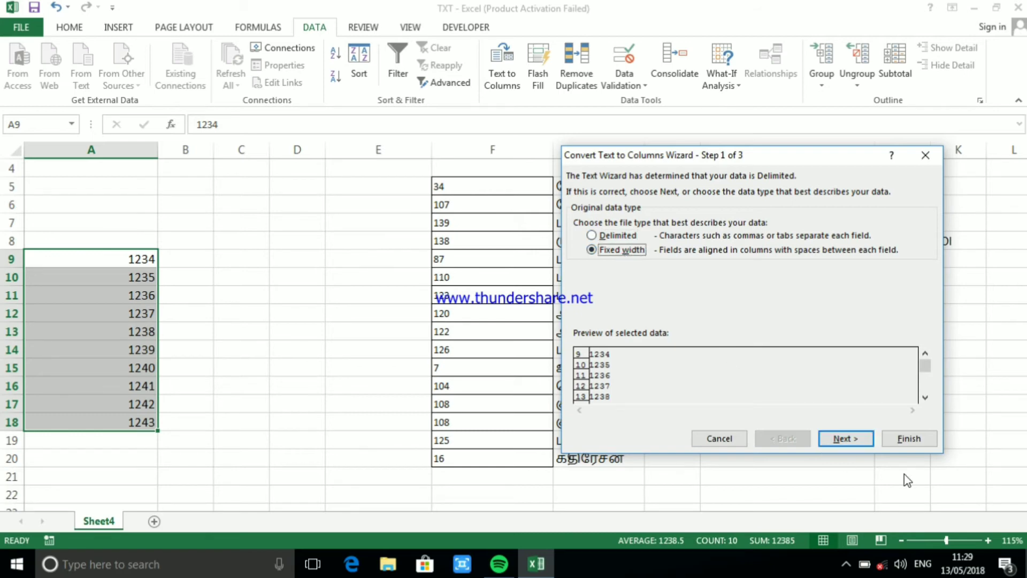
{"action": "left_click", "coordinate": [848, 437]}
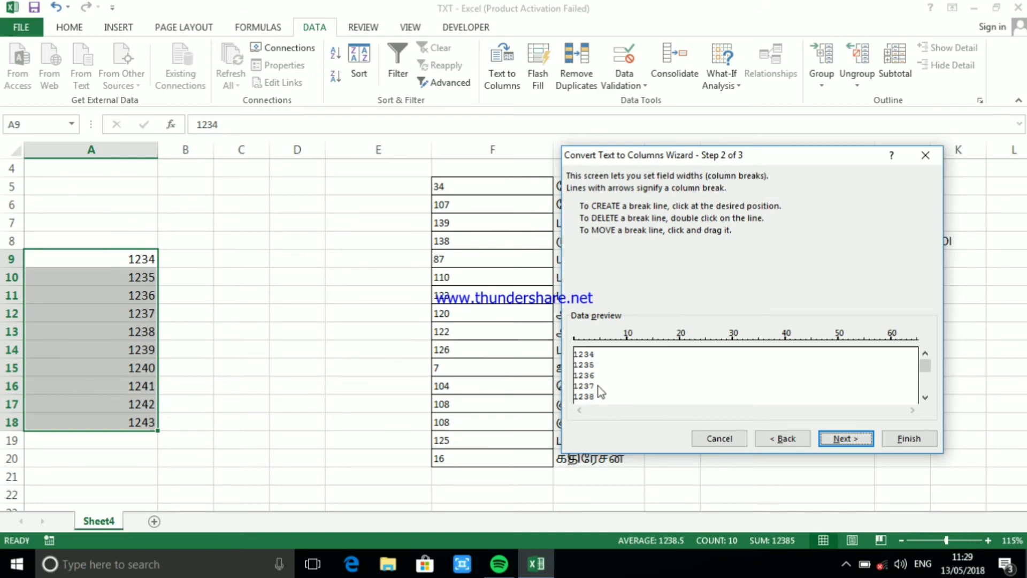
{"action": "left_click", "coordinate": [578, 360]}
{"action": "left_click", "coordinate": [583, 357]}
{"action": "left_click", "coordinate": [589, 360]}
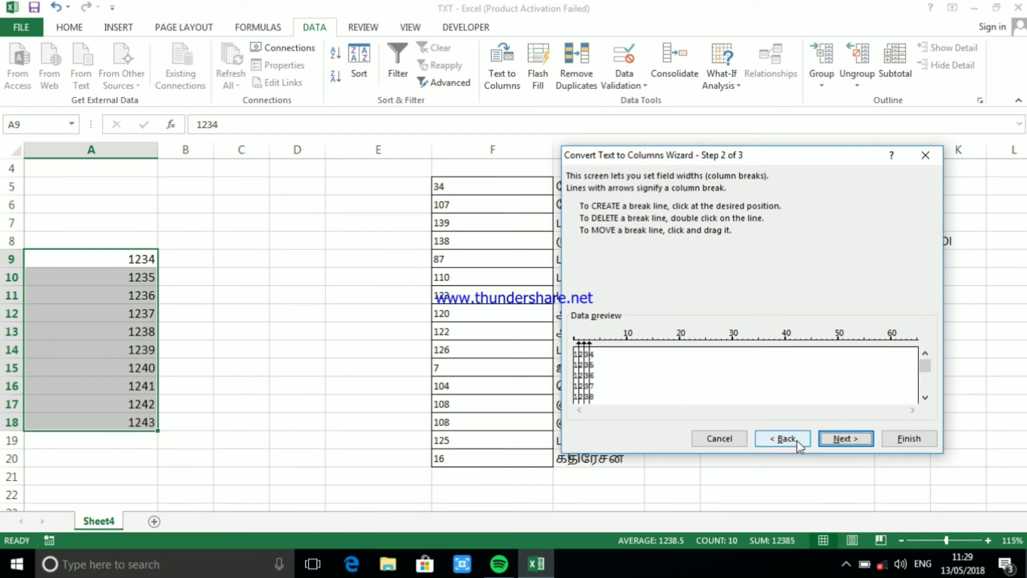
{"action": "left_click", "coordinate": [913, 439]}
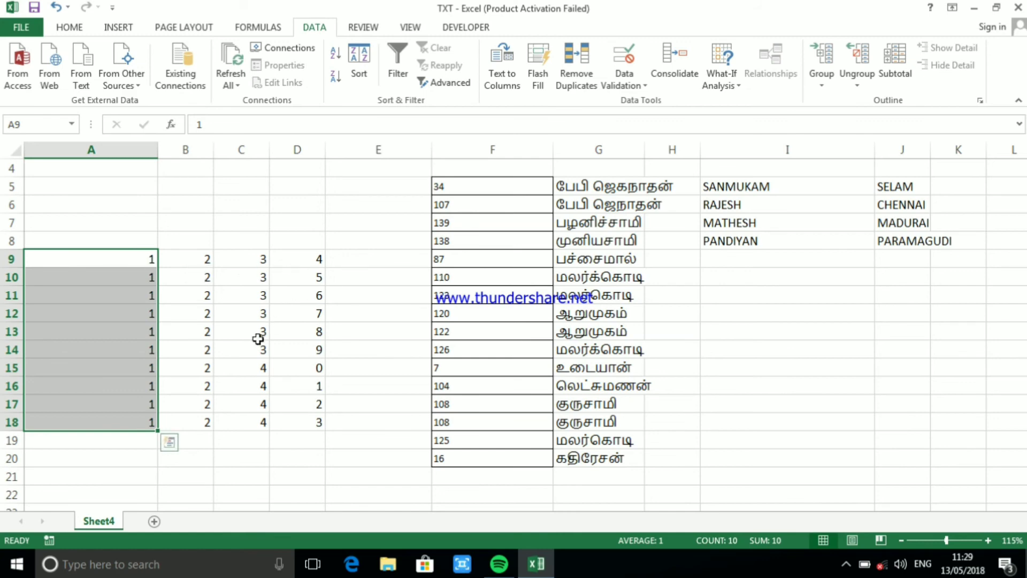
{"action": "scroll", "coordinate": [242, 393], "scroll_direction": "down", "scroll_amount": 15}
{"action": "scroll", "coordinate": [243, 393], "scroll_direction": "up", "scroll_amount": 15}
{"action": "scroll", "coordinate": [241, 387], "scroll_direction": "up", "scroll_amount": 2}
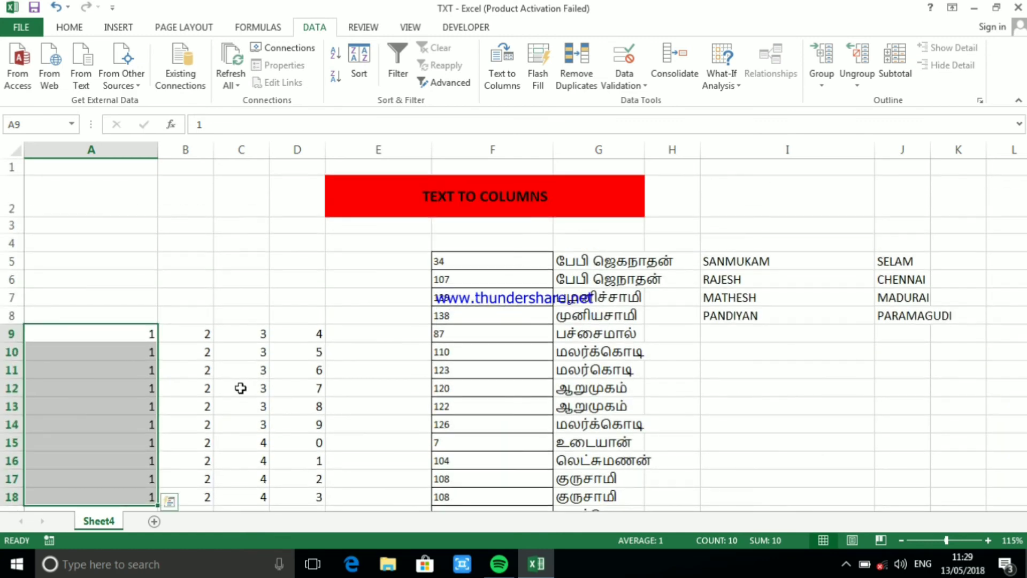
{"action": "scroll", "coordinate": [239, 319], "scroll_direction": "down", "scroll_amount": 15}
{"action": "scroll", "coordinate": [239, 309], "scroll_direction": "up", "scroll_amount": 15}
{"action": "scroll", "coordinate": [96, 324], "scroll_direction": "down", "scroll_amount": 20}
{"action": "scroll", "coordinate": [96, 324], "scroll_direction": "up", "scroll_amount": 20}
{"action": "scroll", "coordinate": [142, 423], "scroll_direction": "down", "scroll_amount": 20}
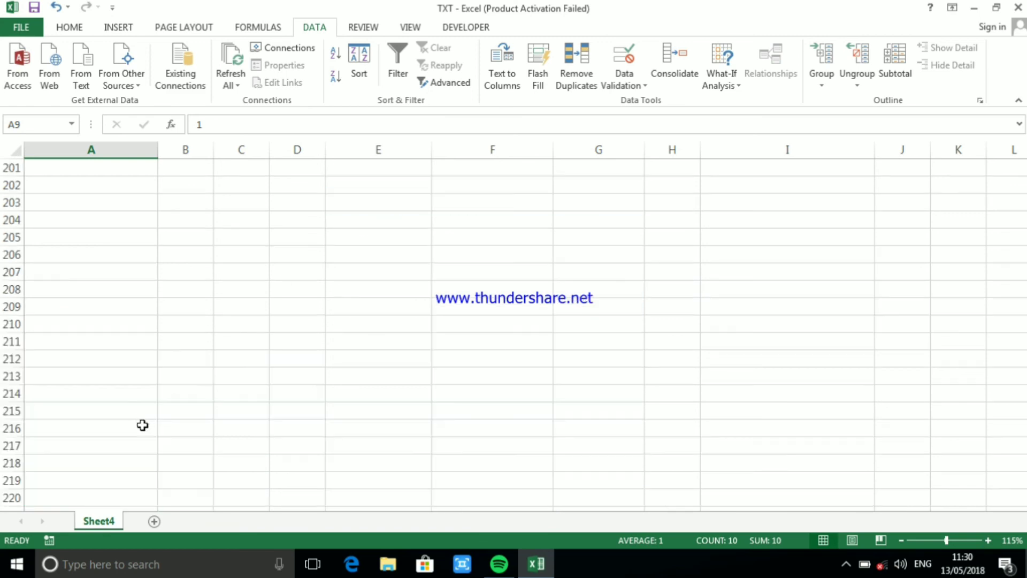
{"action": "scroll", "coordinate": [203, 312], "scroll_direction": "up", "scroll_amount": 20}
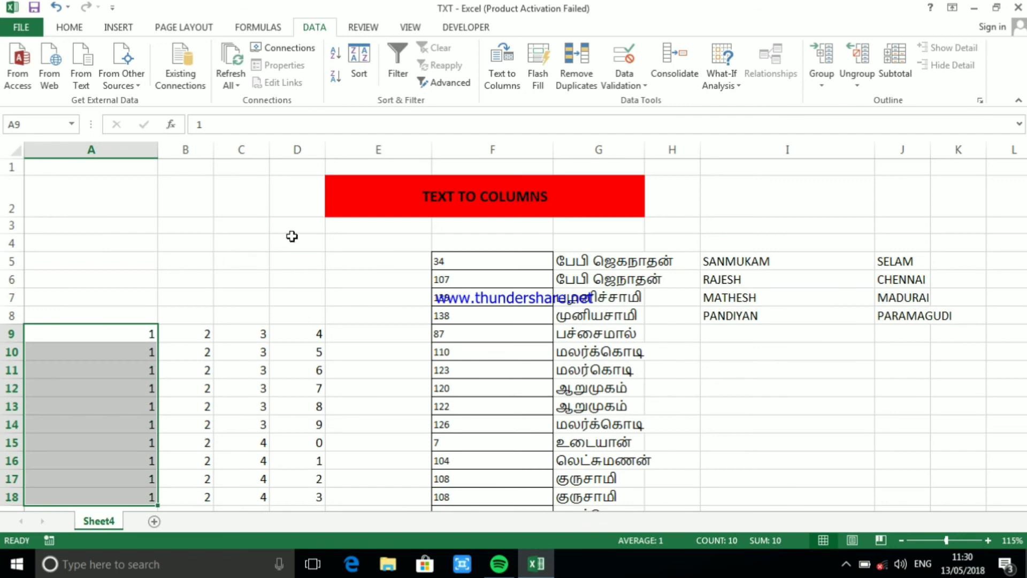